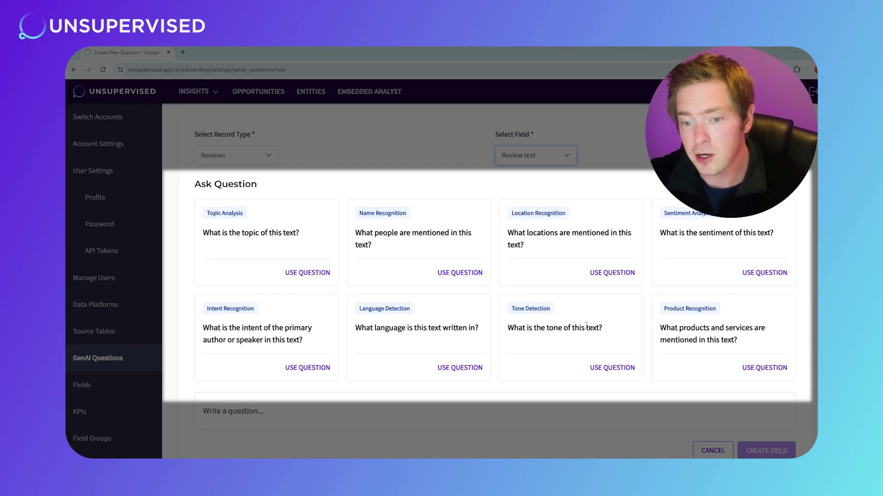
Use the Tone Detection question "What is the tone of this text?" and preview its results for the review text
scroll(587, 324, down, 1)
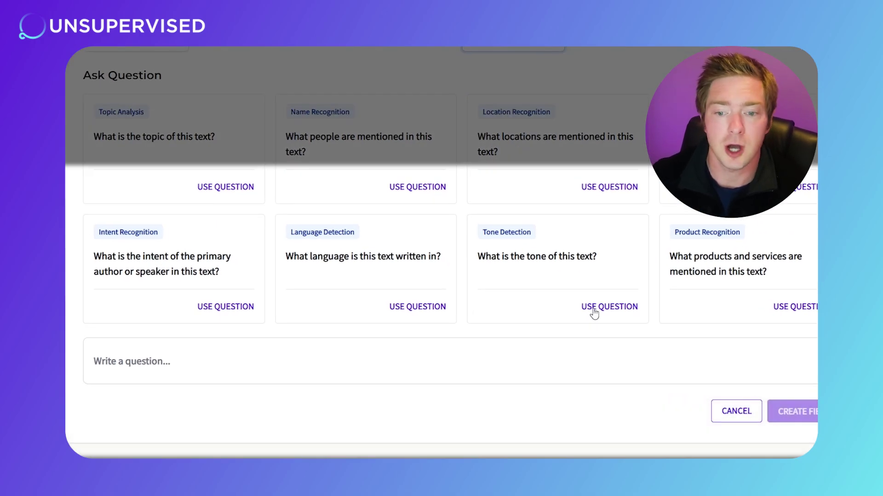
click(593, 314)
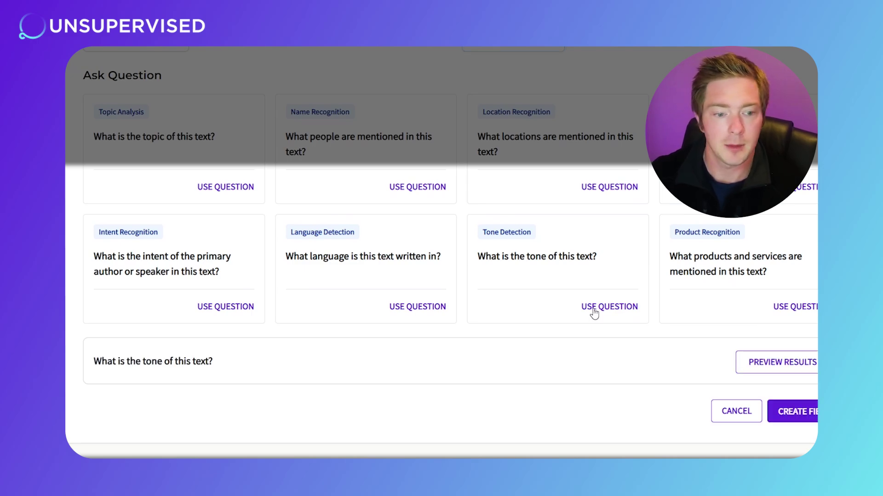
click(759, 366)
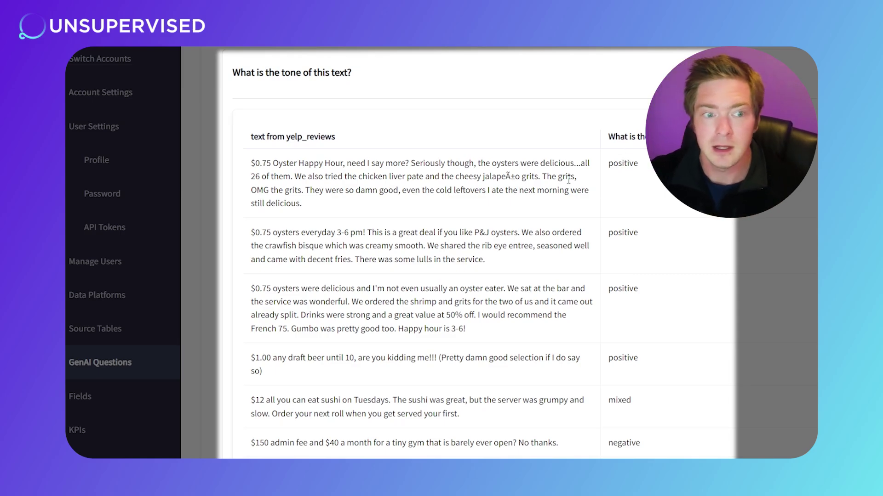
Append "Use Happy, Angry, Or indifferent" to the tone question, preview the results, and review the answers for each Yelp review
click(394, 69)
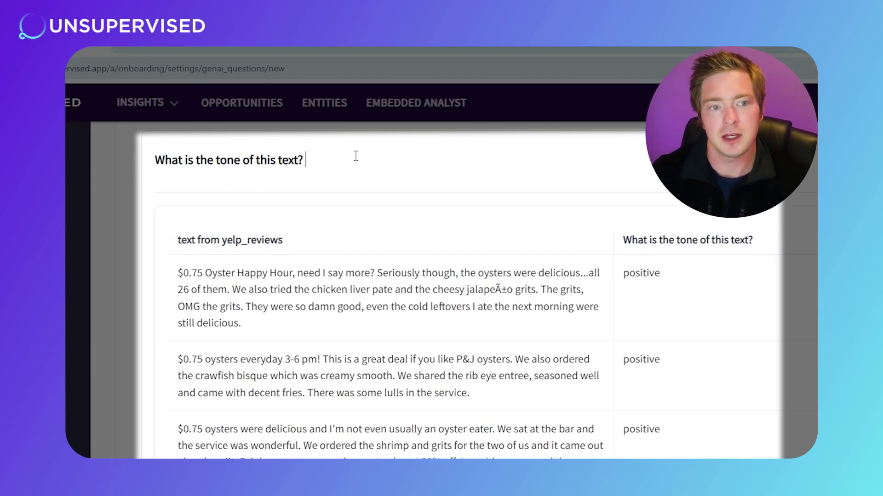
text(Use Hap)
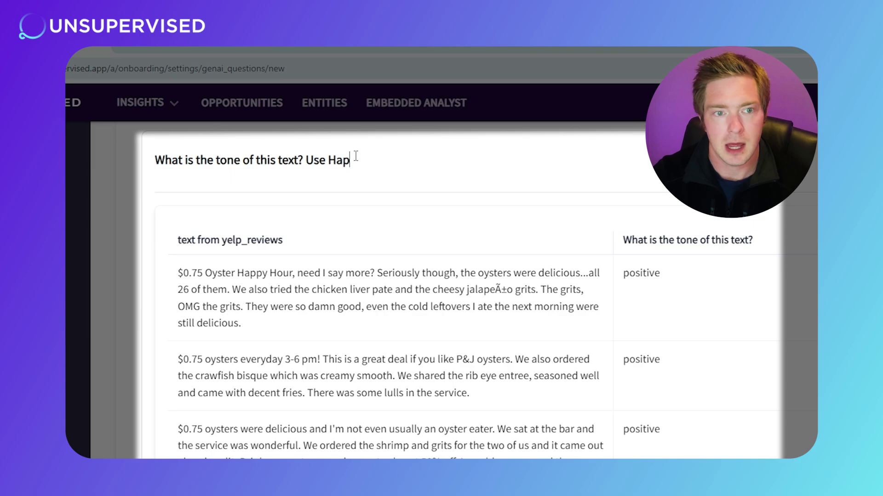
text(py, Angry, Or indifferen)
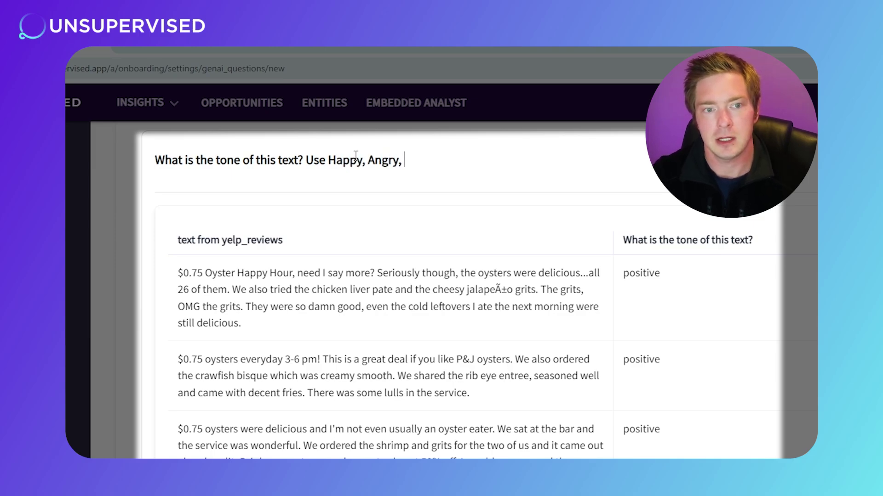
text(t)
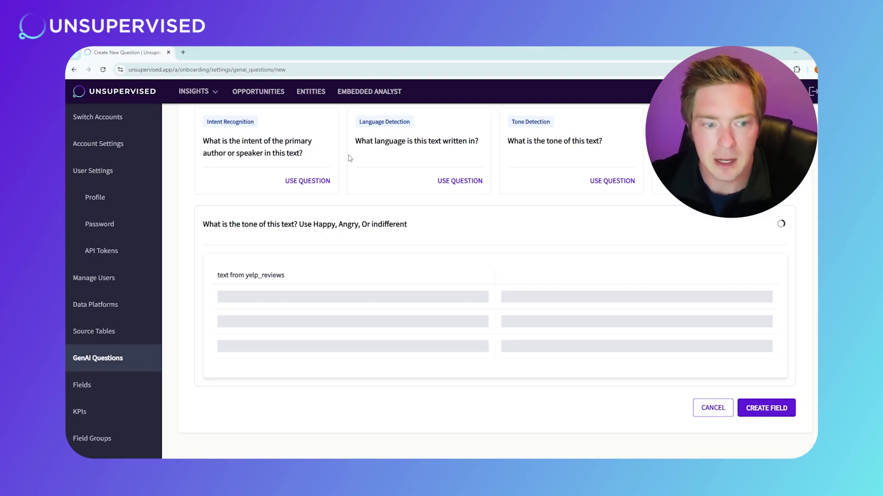
scroll(349, 158, down, 2)
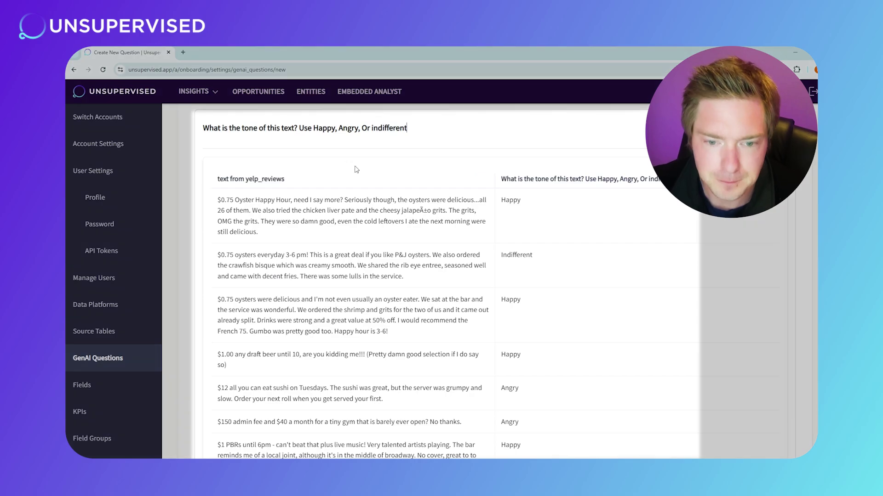
scroll(559, 184, down, 3)
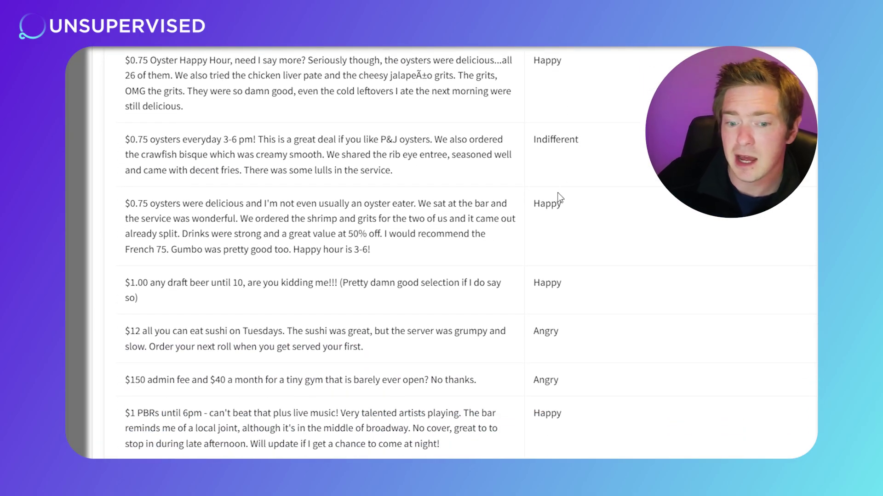
Preview the results of "What products and services are mentioned in this text?" and review the extracted answers
scroll(550, 202, up, 4)
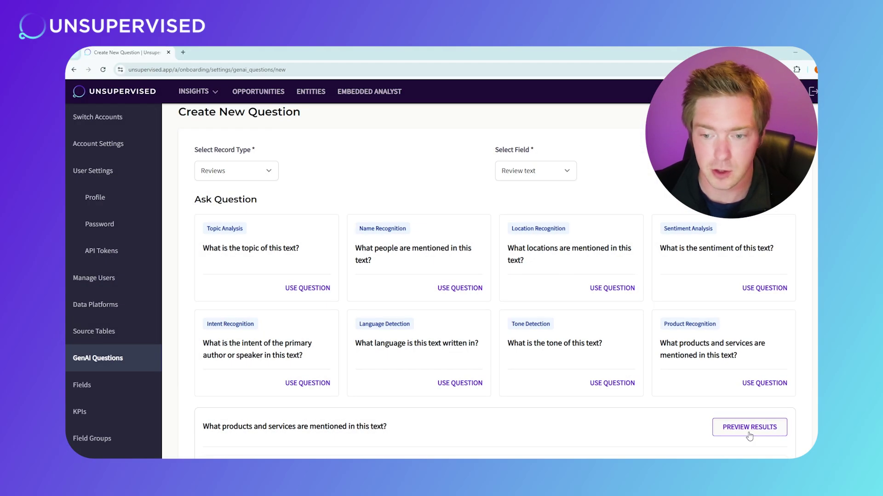
click(749, 427)
scroll(640, 383, down, 5)
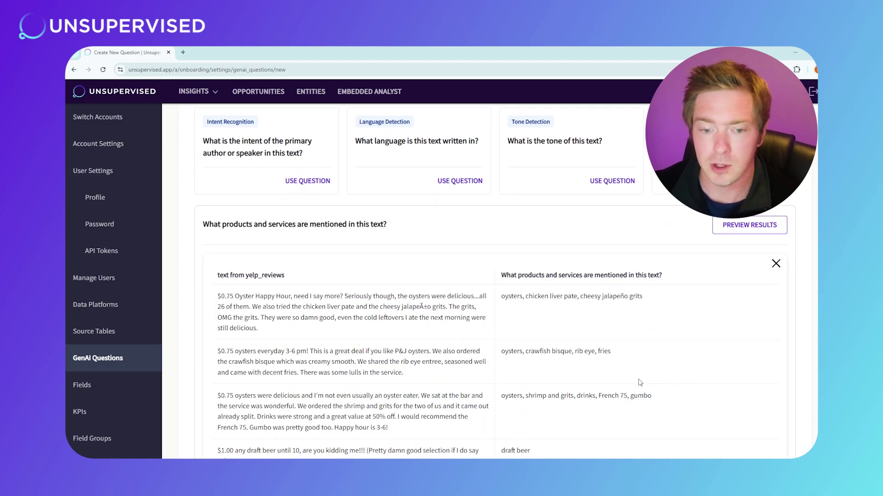
scroll(640, 383, down, 2)
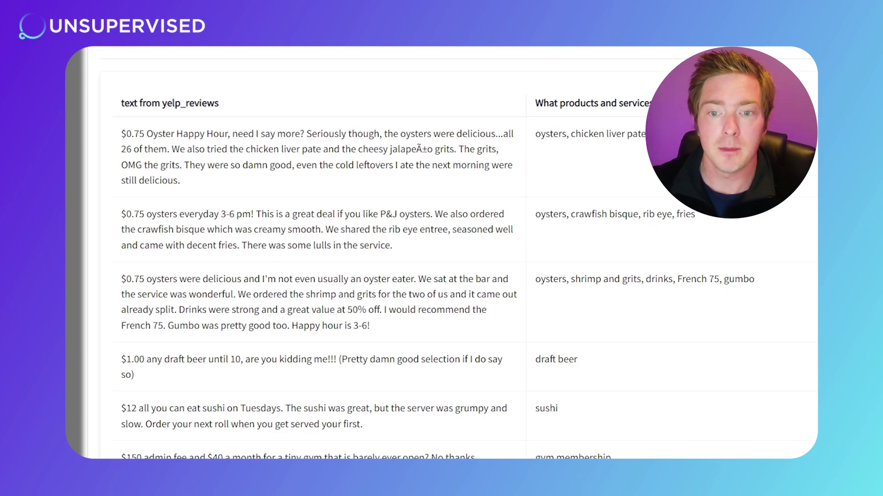
scroll(663, 263, down, 1)
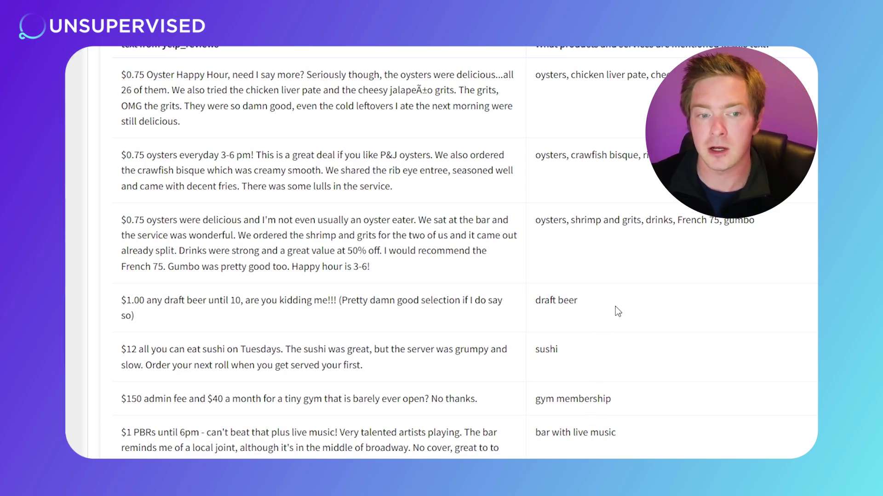
scroll(562, 304, up, 4)
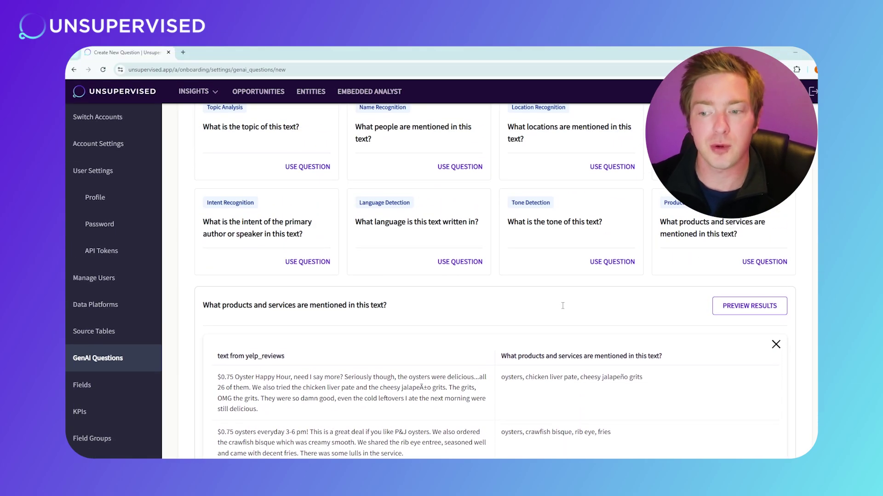
Write the custom question "Does the review focus on value, food quality, service, or atmosphere?" and review its previewed results
scroll(563, 306, up, 3)
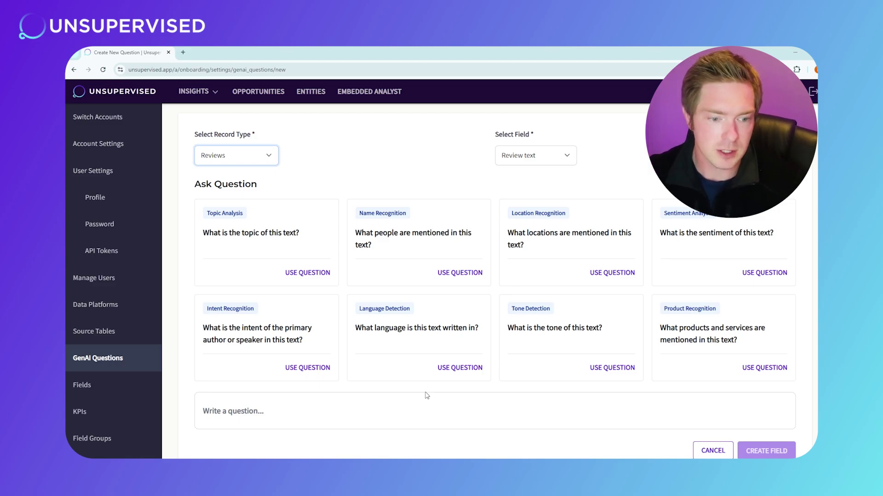
click(367, 414)
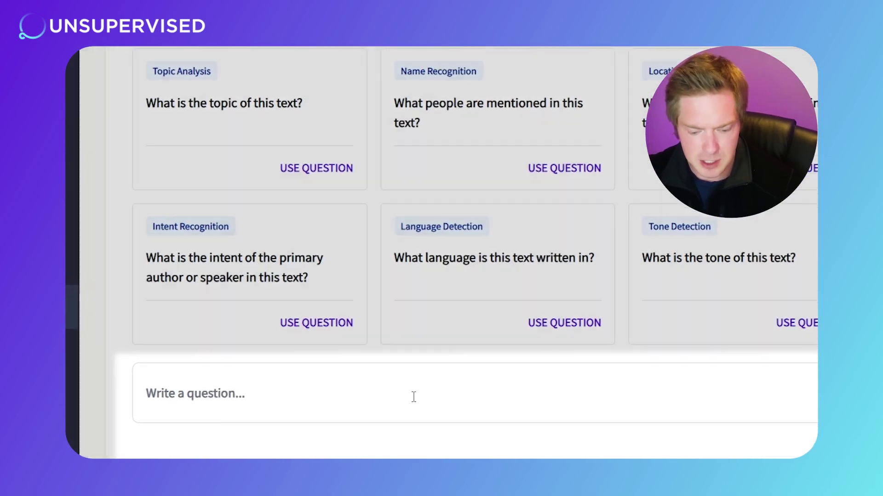
text(Does the review focus on value, food quality, service, or atmosphere?)
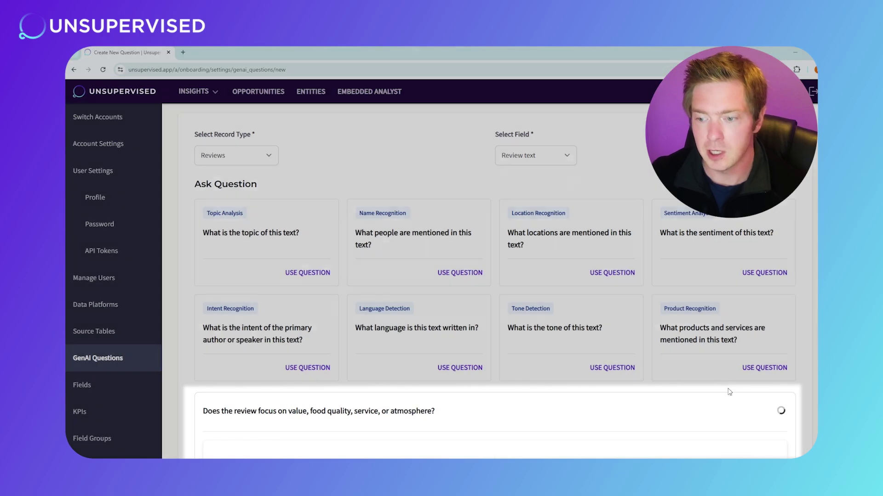
scroll(671, 371, down, 6)
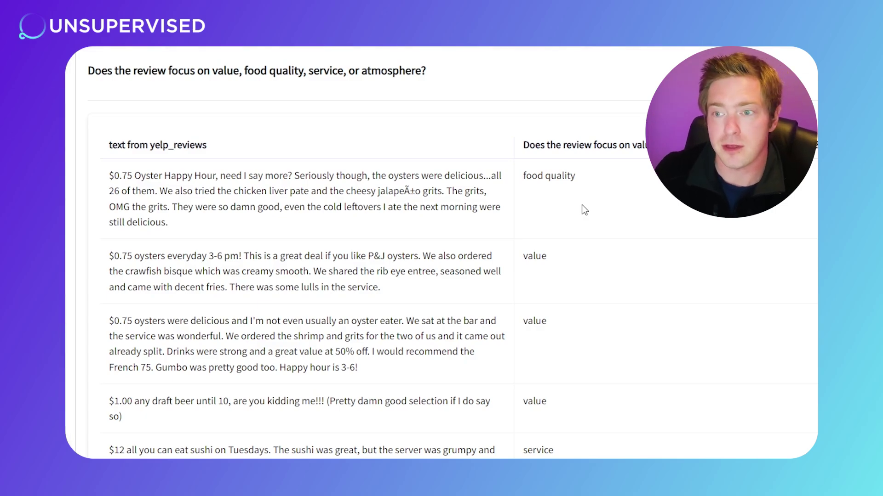
scroll(590, 211, down, 8)
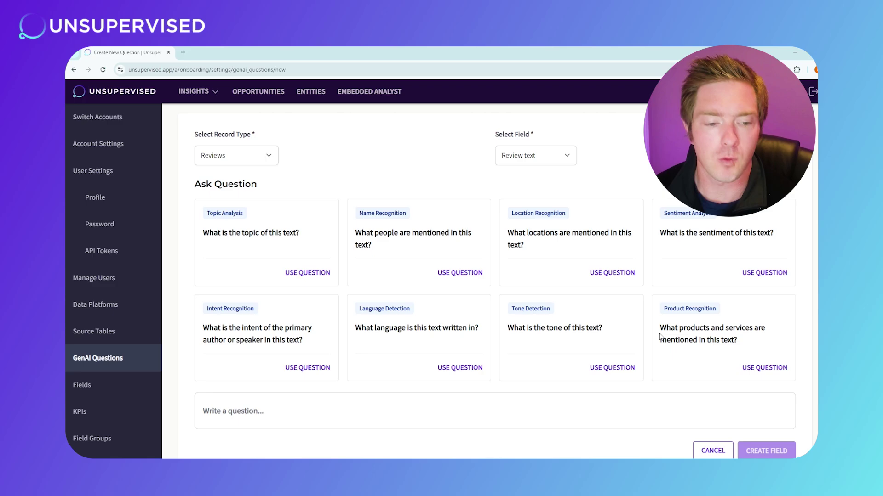
Write the question "Does this review include a complaint? Use "1" or "0" values" and review its previewed results
click(226, 416)
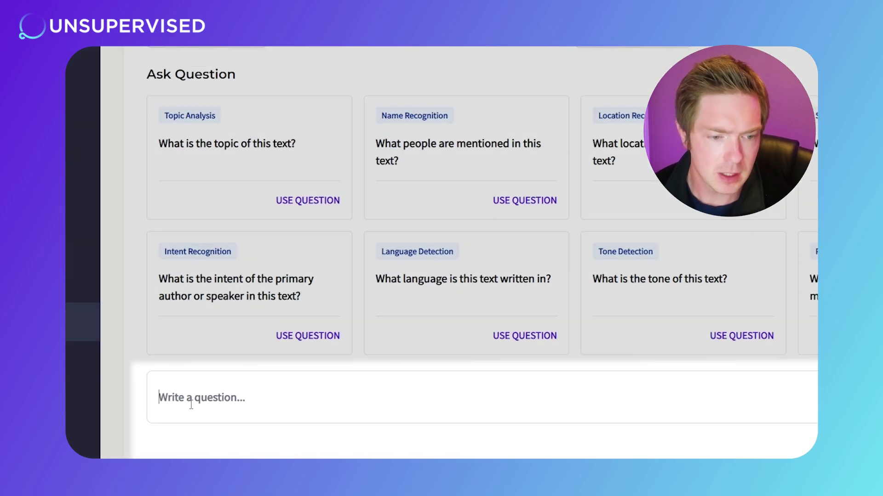
text(Does this review include a complaint?  Use "1" or "0" values)
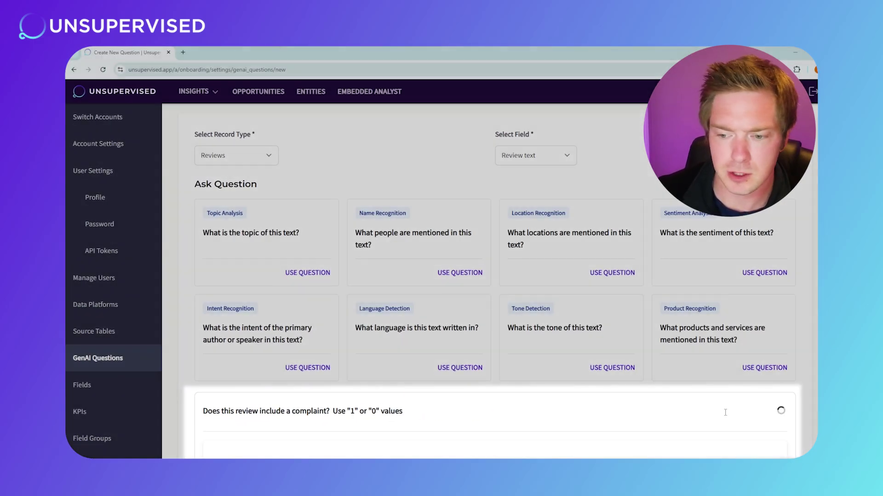
scroll(551, 368, down, 5)
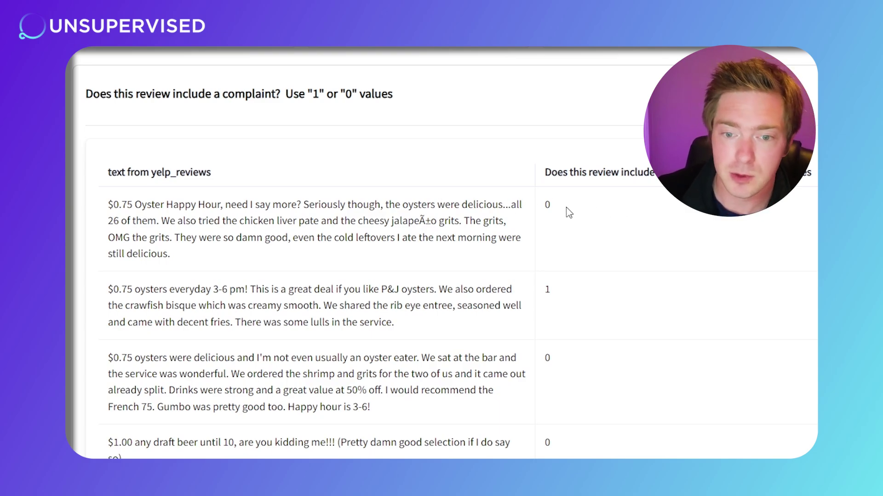
scroll(568, 212, down, 1)
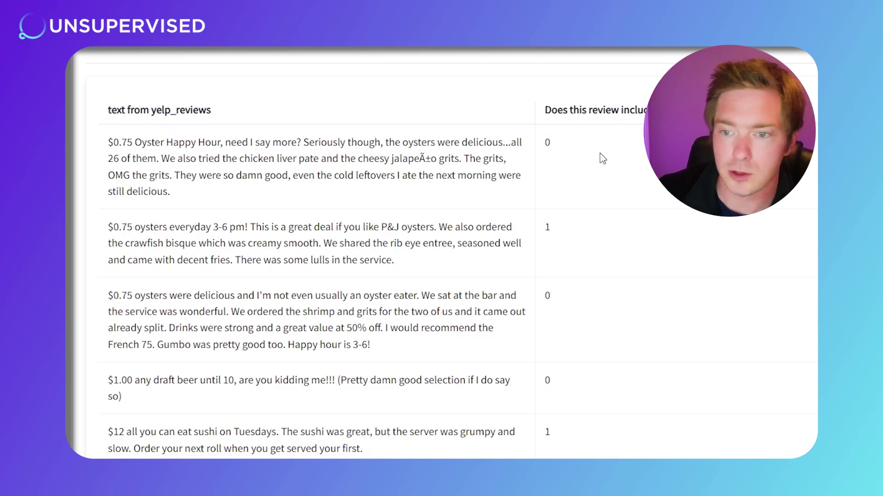
scroll(609, 187, down, 5)
Write the question "What did the review complain about?" and review its previewed results for the listed reviews
scroll(614, 200, up, 6)
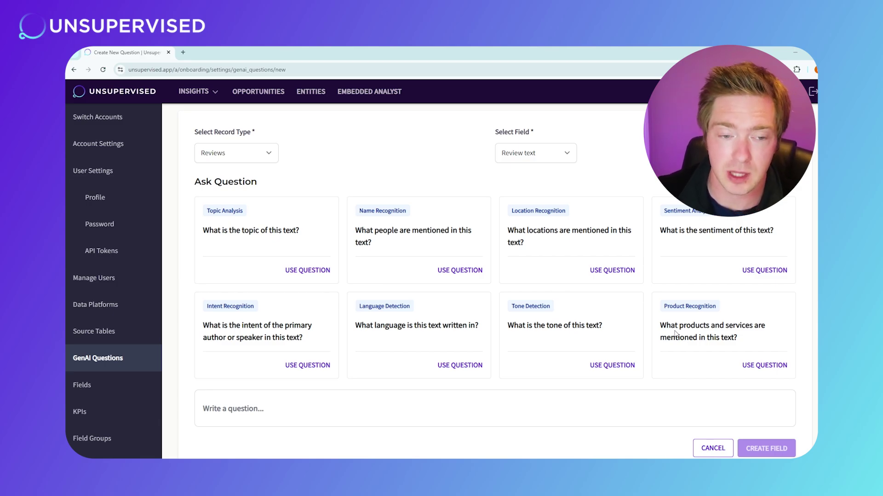
click(233, 424)
text(What did the review complain about?)
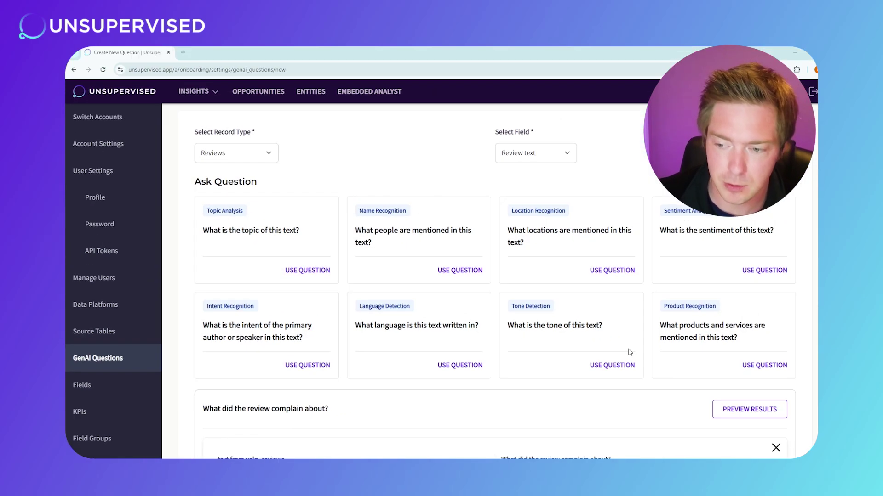
scroll(769, 313, down, 7)
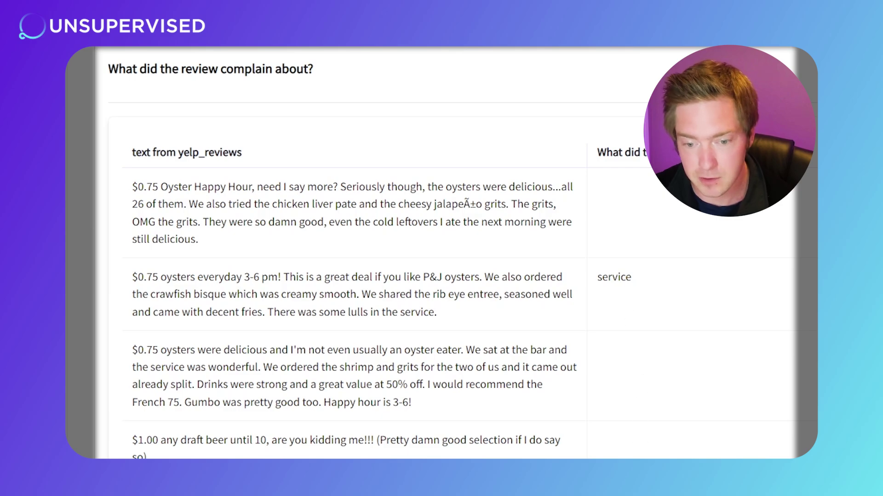
scroll(642, 455, down, 4)
scroll(646, 451, down, 5)
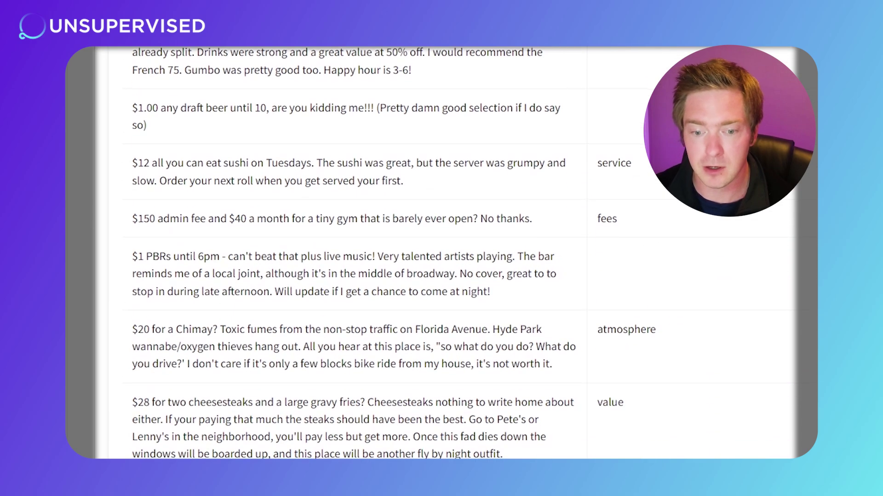
scroll(646, 451, up, 9)
scroll(646, 450, up, 2)
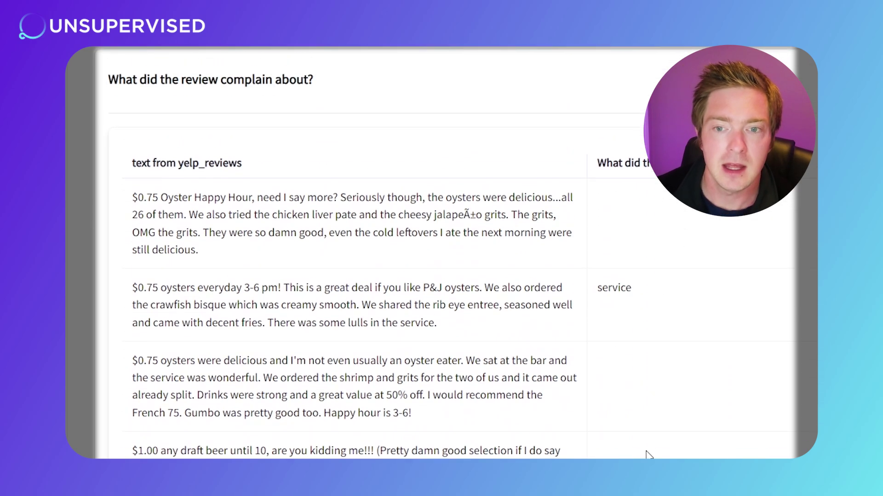